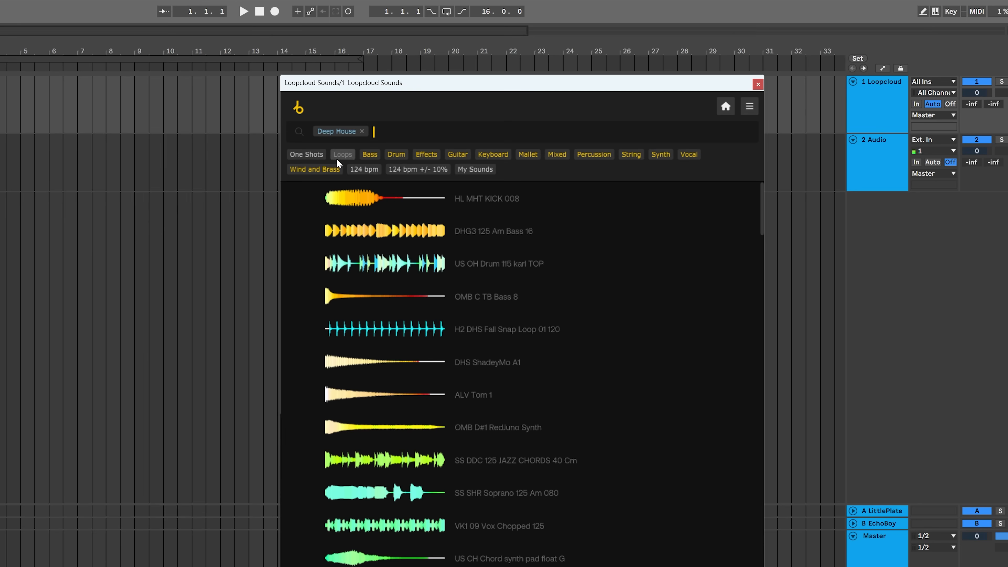
# Narrow the Deep House sample results to drum loops in the 112–136 bpm range
pyautogui.click(339, 155)
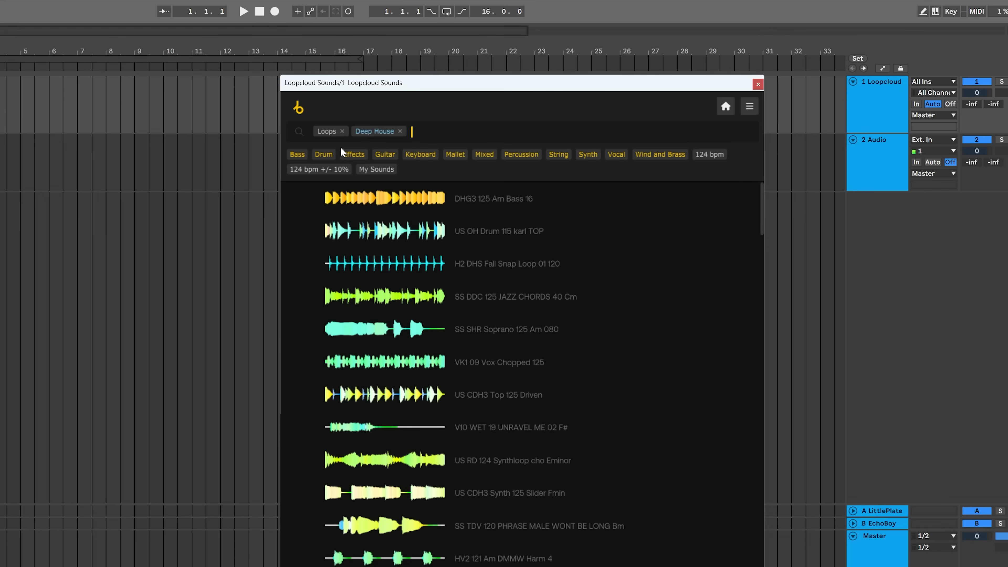
pyautogui.click(322, 154)
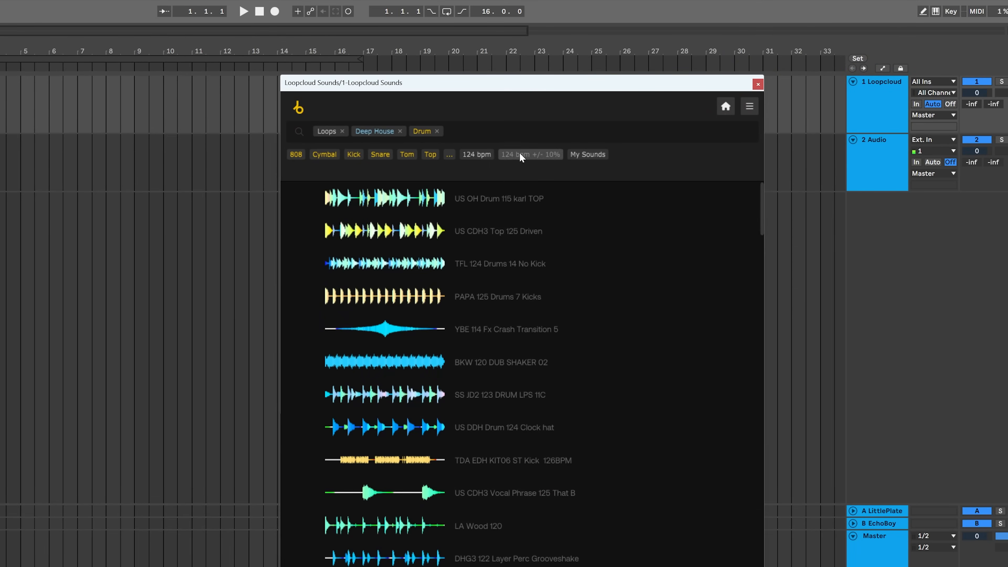
pyautogui.click(520, 154)
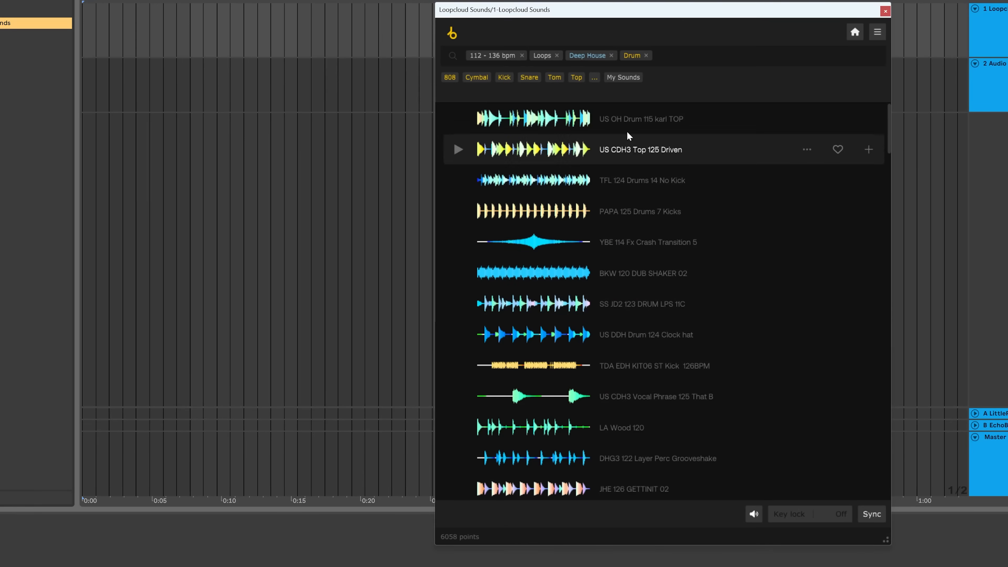
# Preview several drum loops and drag TFL 124 Drums 14 No Kick into the arrangement as a new track
pyautogui.click(616, 125)
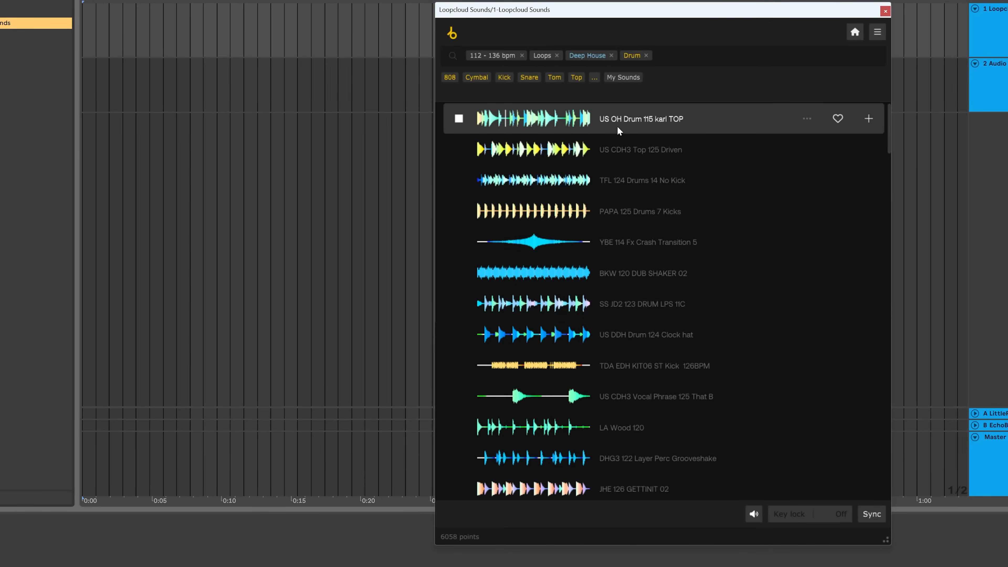
pyautogui.click(618, 145)
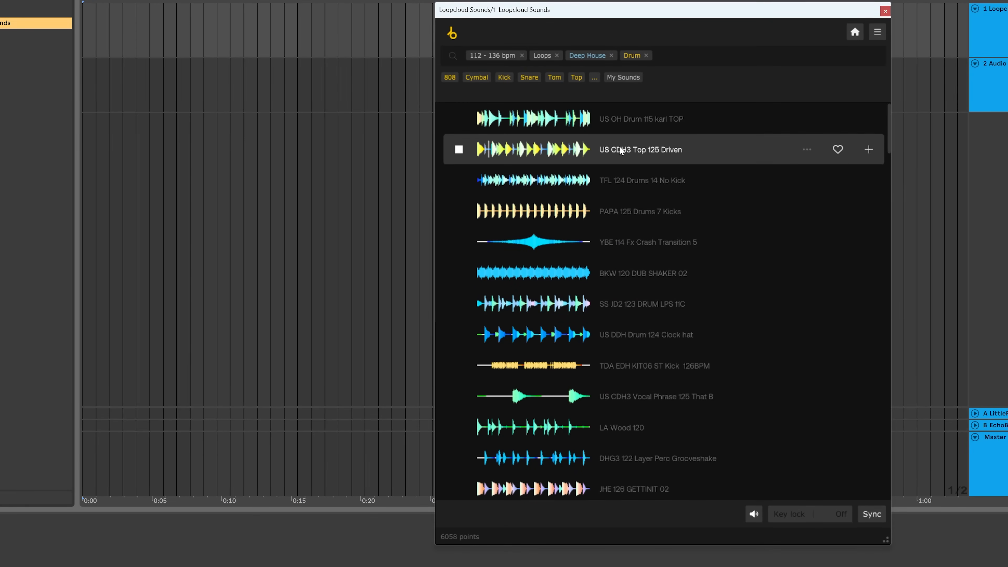
pyautogui.click(626, 173)
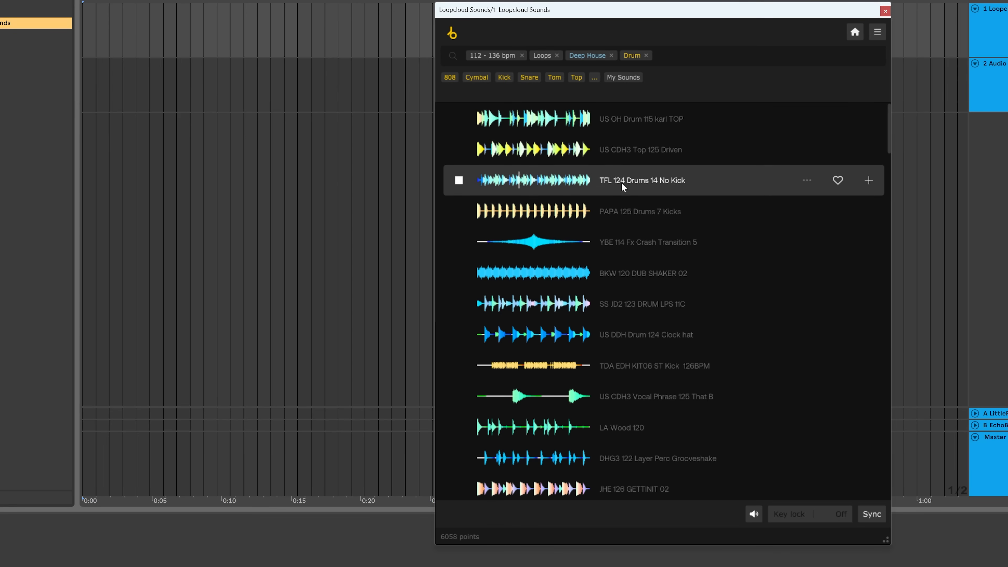
pyautogui.moveTo(621, 181); pyautogui.dragTo(82, 131)
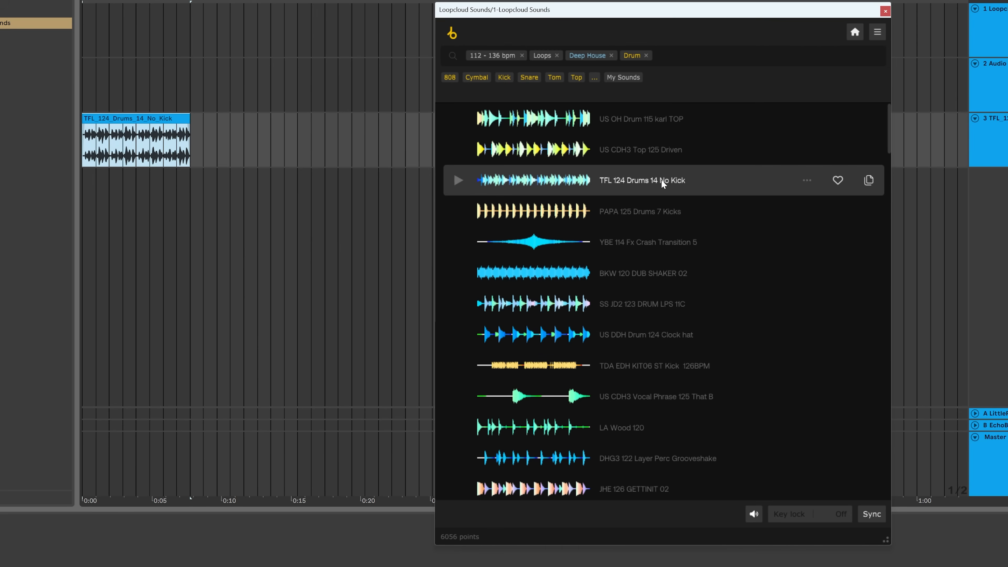
# Open the Loopcloud preferences to review the settings, then close them
pyautogui.click(877, 33)
pyautogui.click(848, 66)
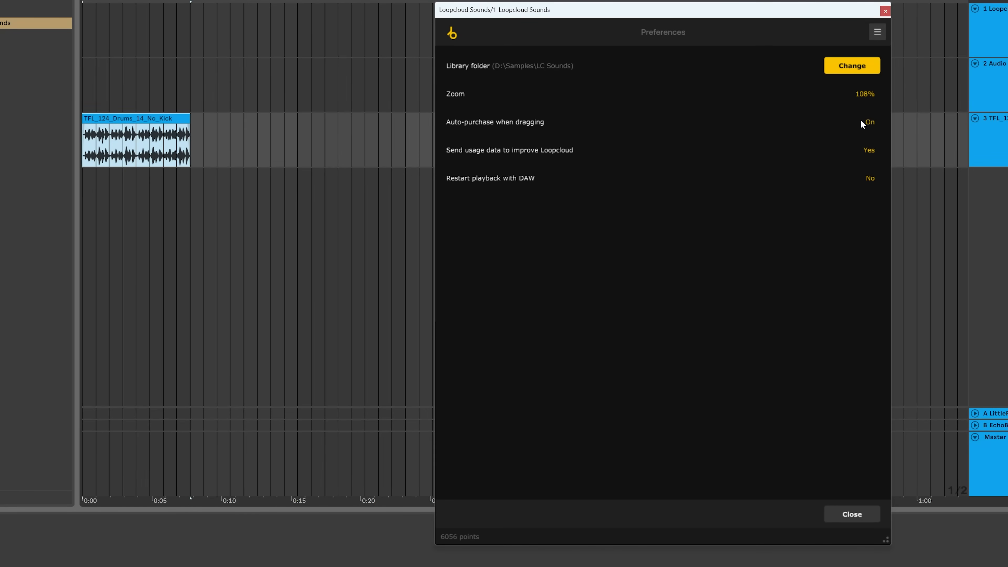
pyautogui.click(849, 514)
# Try to drag PAPA 125 Drums 7 Kicks into the arrangement, then start and stop playback
pyautogui.click(617, 217)
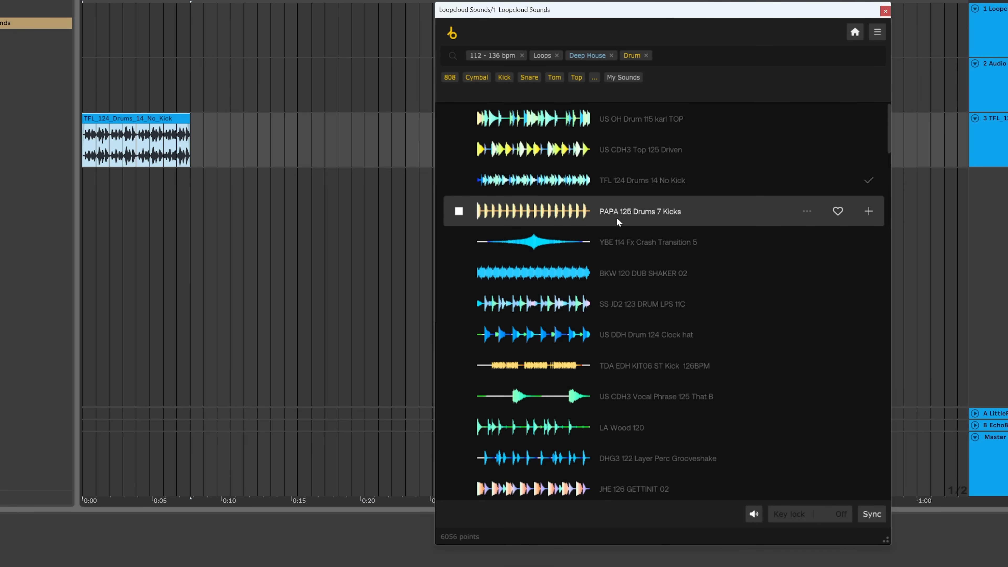
pyautogui.moveTo(614, 217); pyautogui.dragTo(231, 215)
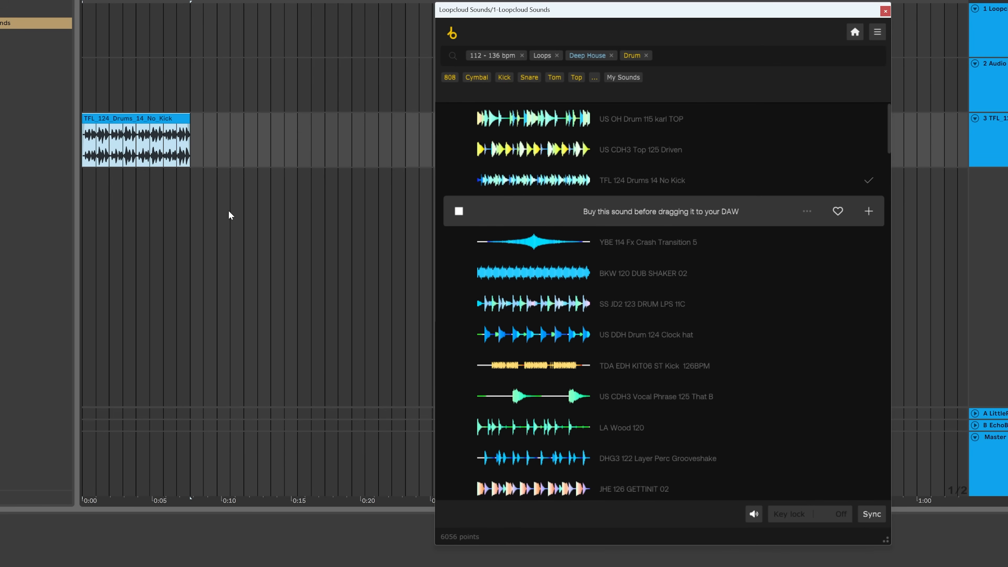
pyautogui.press('space')
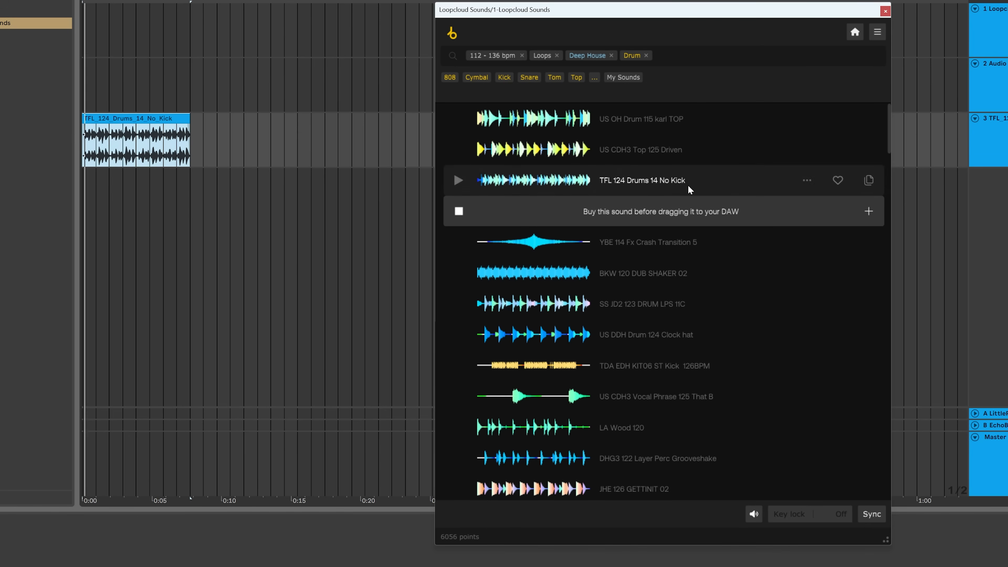
pyautogui.press('space')
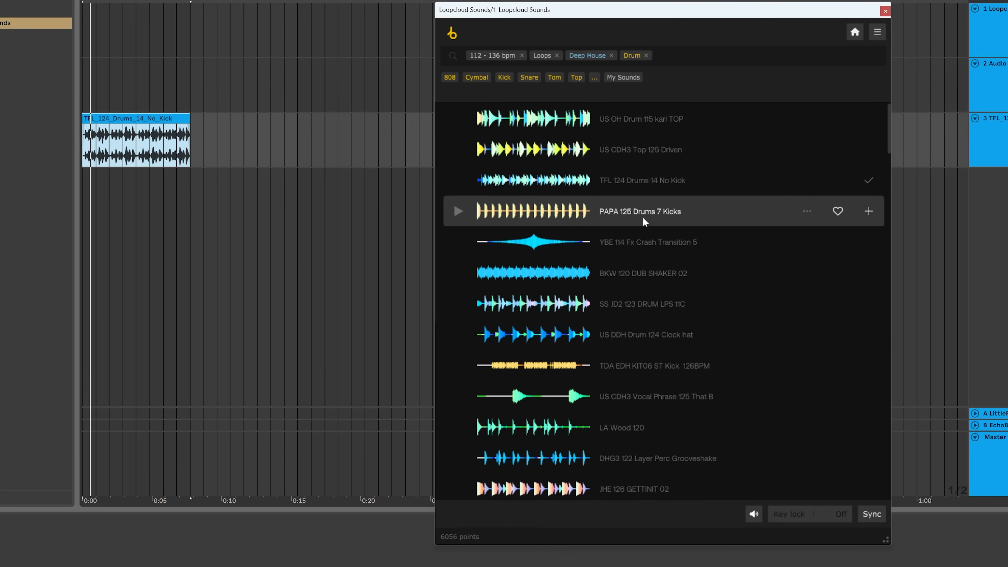
# Purchase PAPA 125 Drums 7 Kicks and drag it into a new track below the first drum loop
pyautogui.moveTo(663, 206); pyautogui.dragTo(573, 212)
pyautogui.click(868, 213)
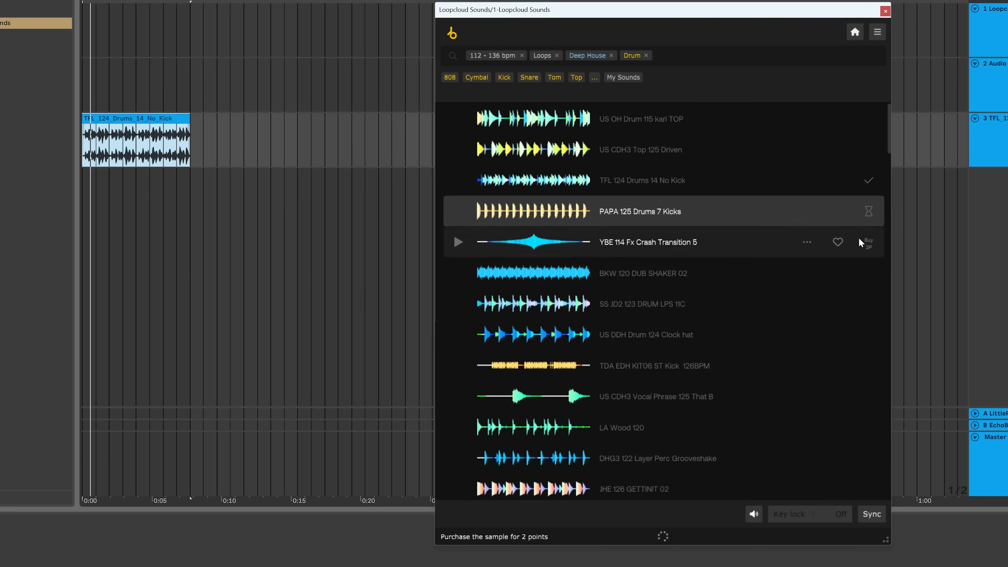
pyautogui.moveTo(657, 214); pyautogui.dragTo(98, 192)
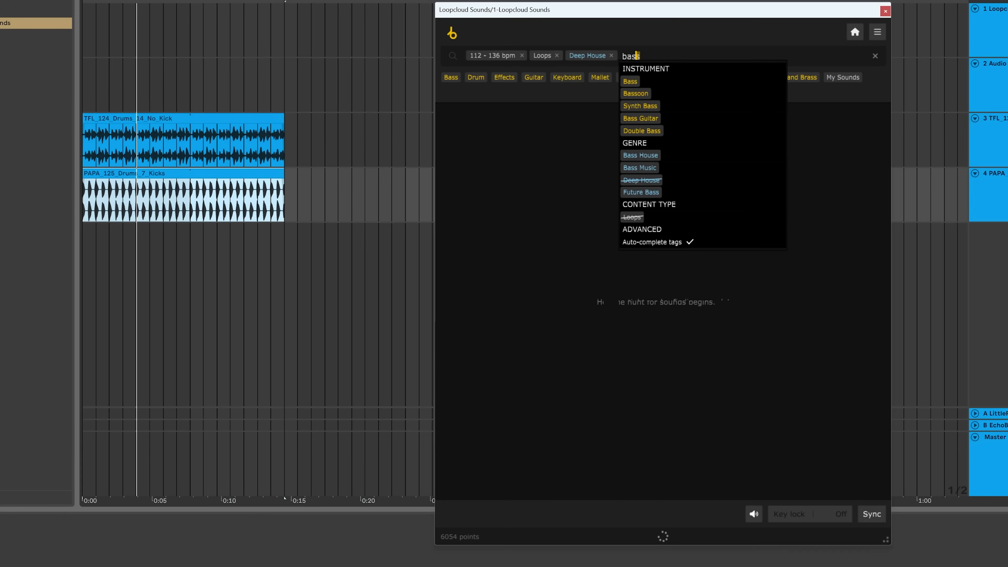
# Switch the results to bass loops and preview several of them one after another
pyautogui.press('Return')
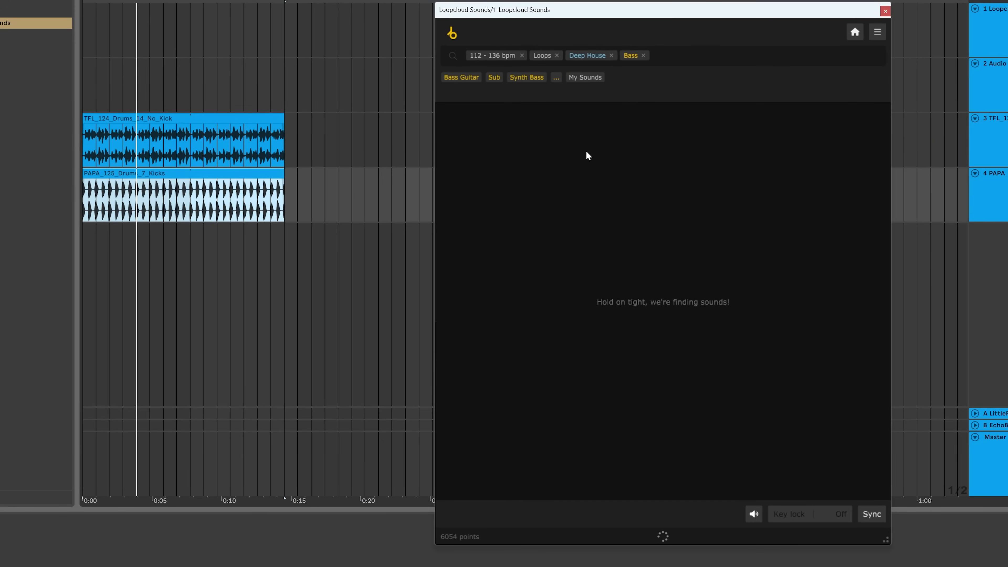
pyautogui.click(631, 122)
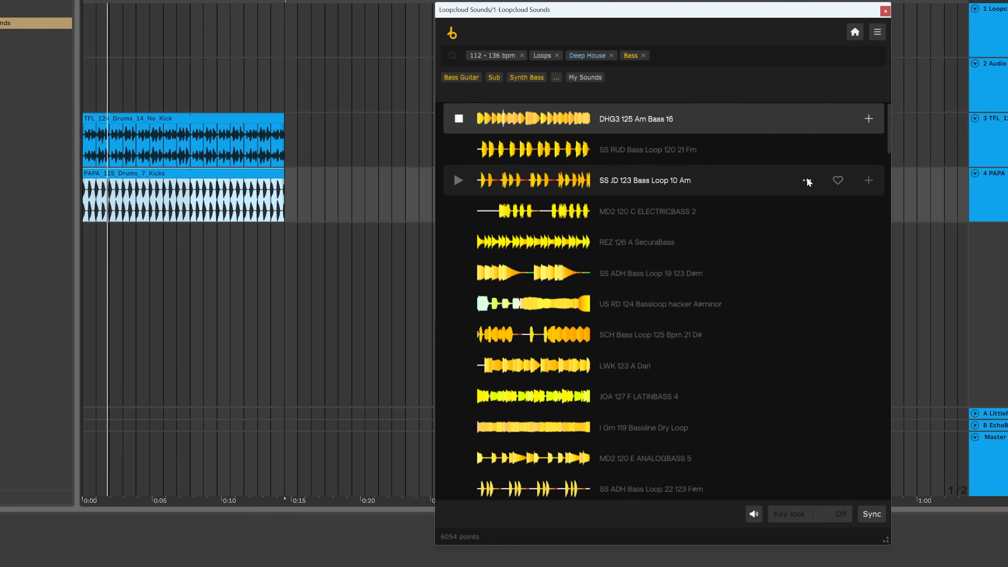
pyautogui.click(643, 155)
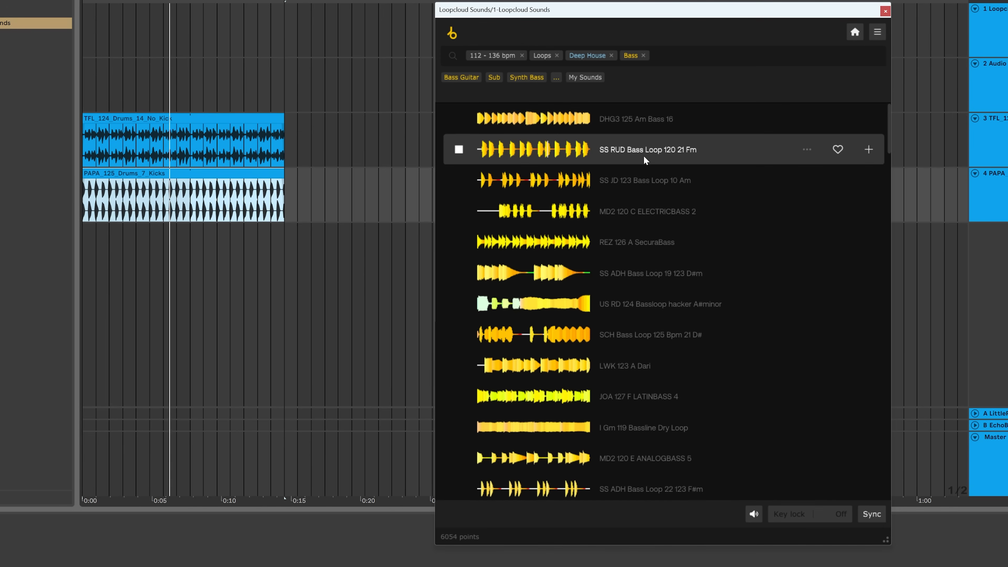
pyautogui.click(634, 185)
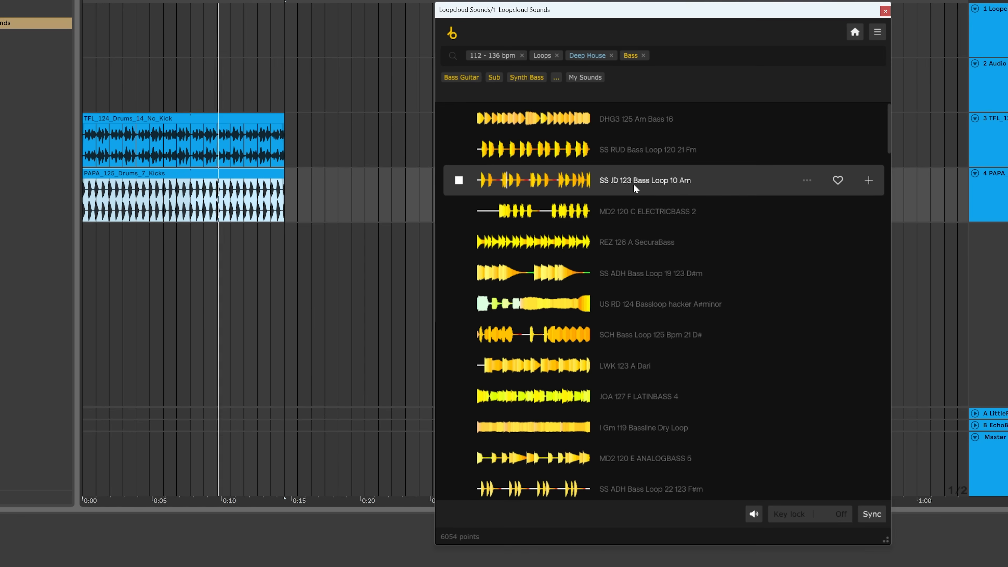
pyautogui.click(635, 207)
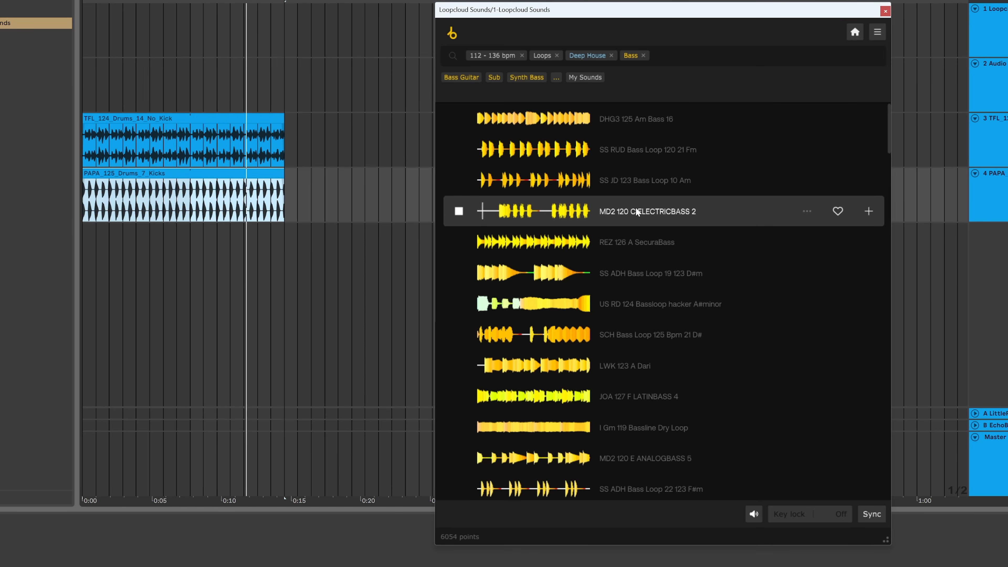
pyautogui.click(627, 242)
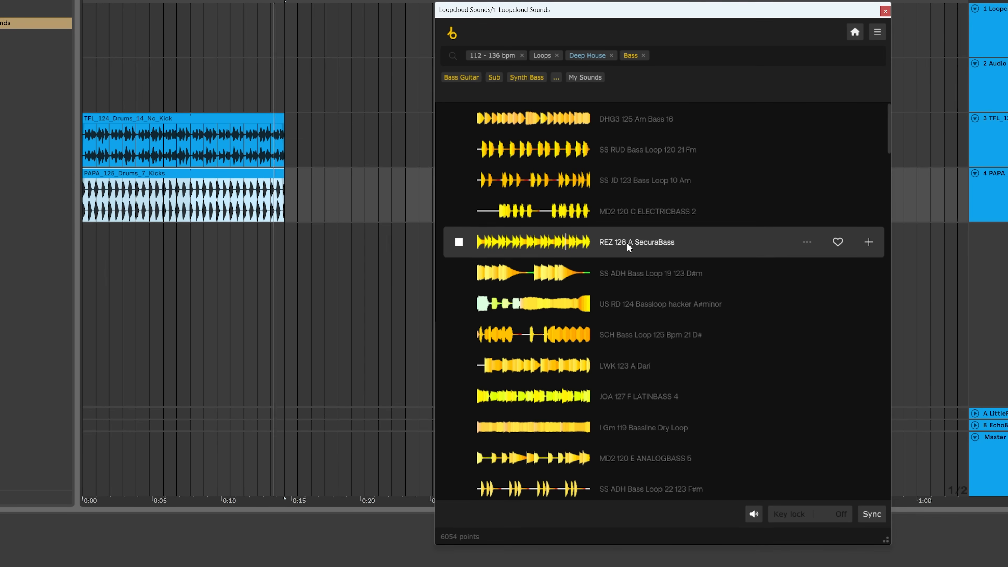
pyautogui.click(636, 277)
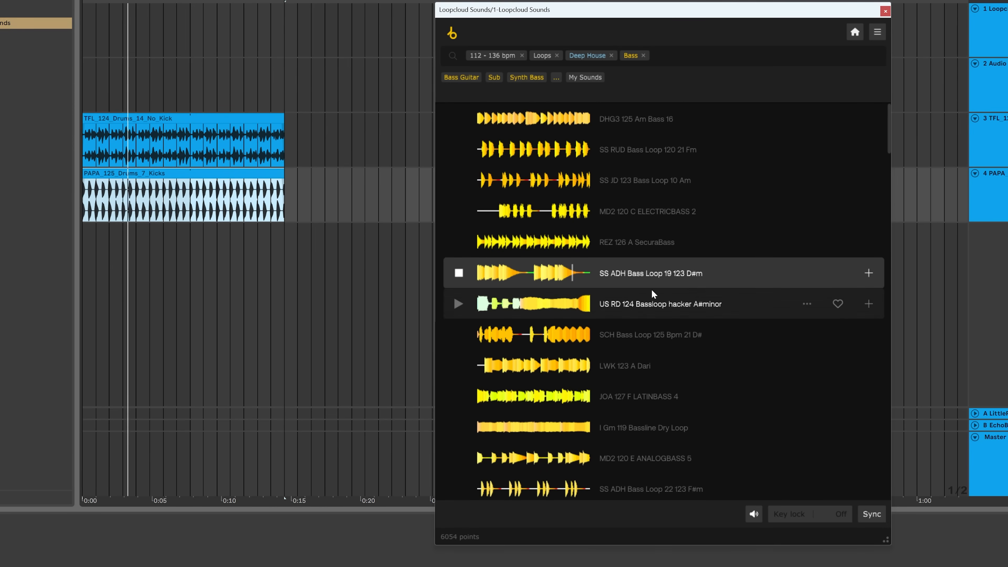
pyautogui.click(645, 298)
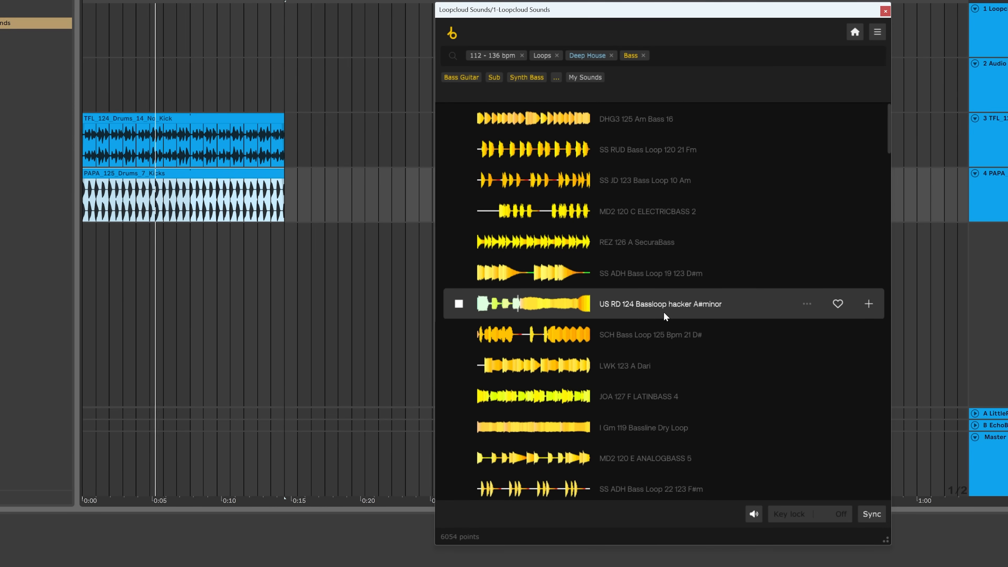
pyautogui.click(651, 334)
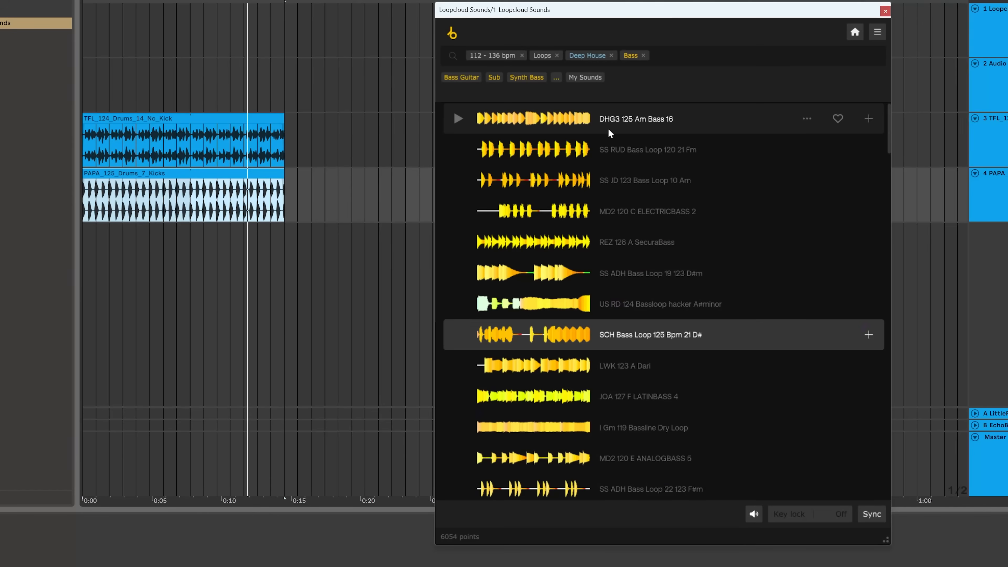
# Try dragging DHG3 125 Am Bass 16 into the arrangement, and turn on Auto-purchase when dragging in preferences
pyautogui.click(634, 116)
pyautogui.moveTo(634, 116); pyautogui.dragTo(109, 250)
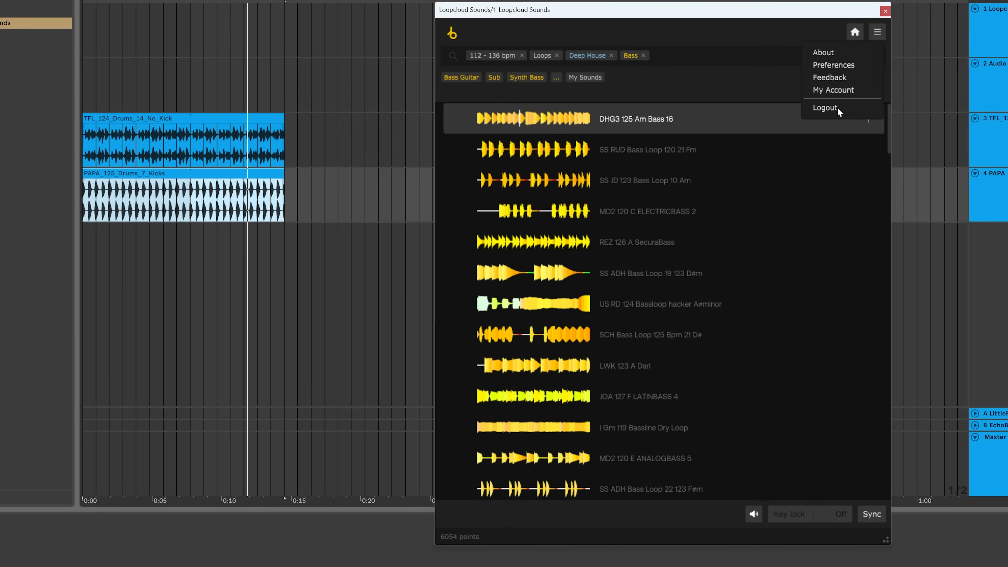
pyautogui.click(839, 65)
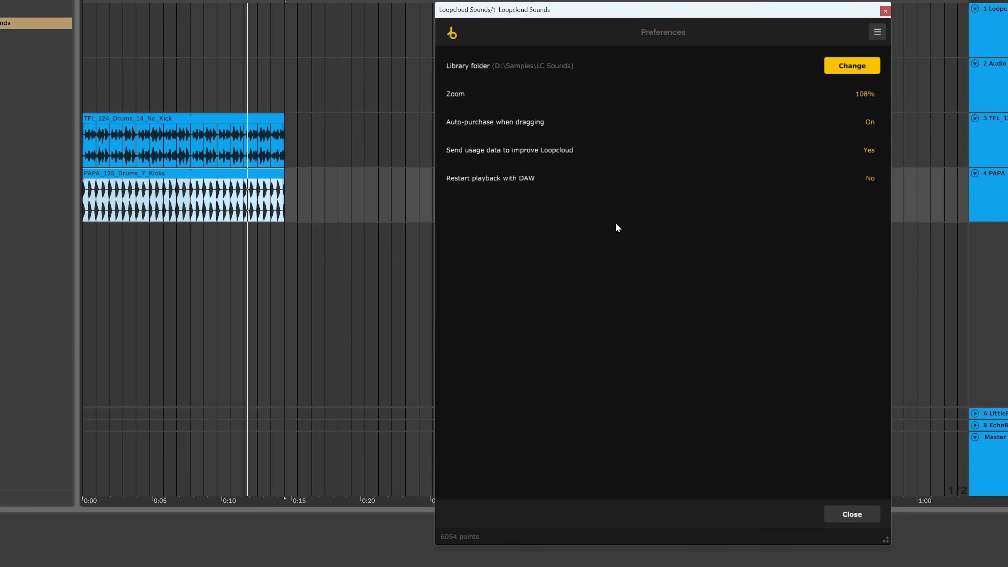
pyautogui.click(852, 515)
# Drag DHG3 125 Am Bass 16 into a new track, extend its clip to match the drum clips, and play
pyautogui.moveTo(606, 124); pyautogui.dragTo(88, 238)
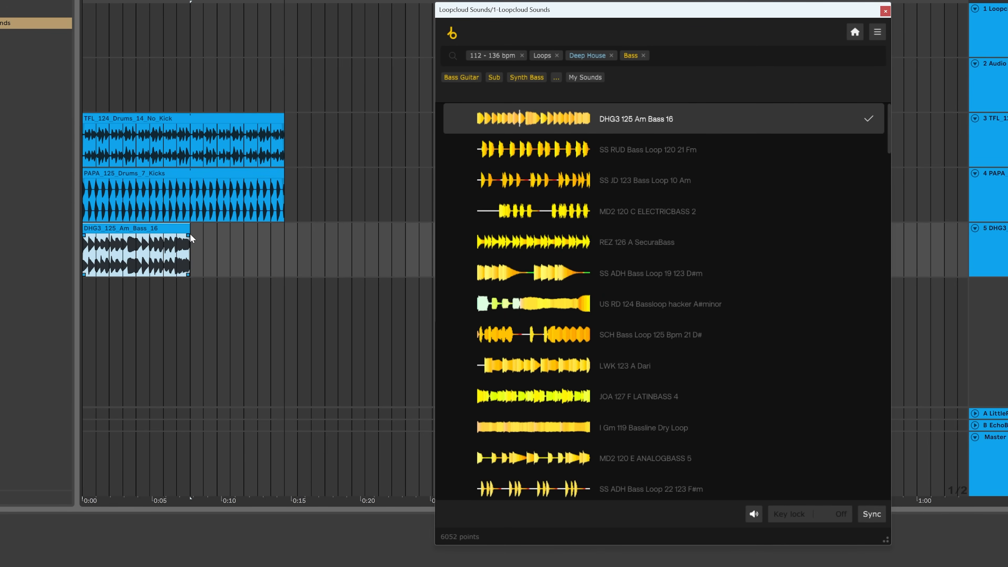
pyautogui.moveTo(185, 229); pyautogui.dragTo(283, 230)
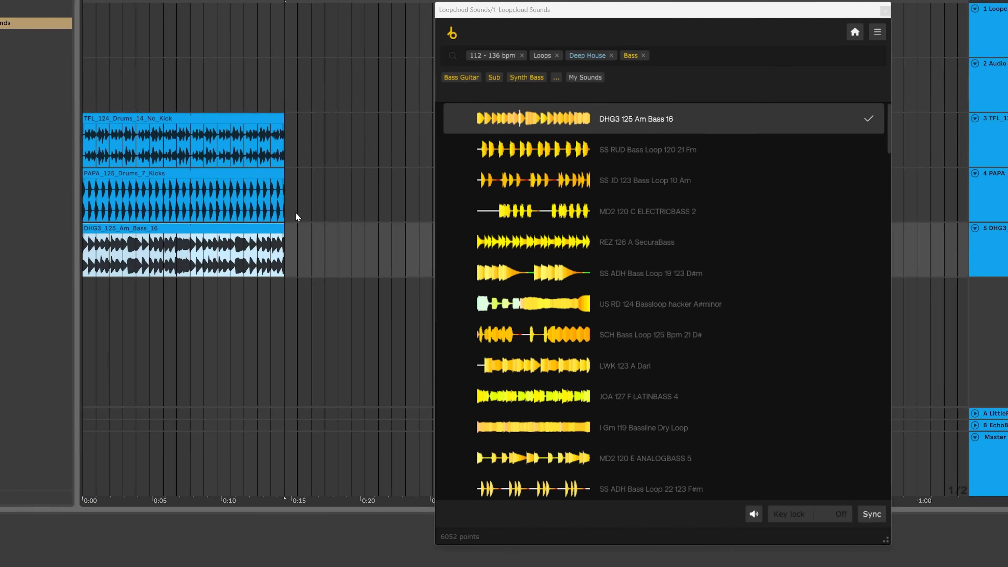
pyautogui.press('space')
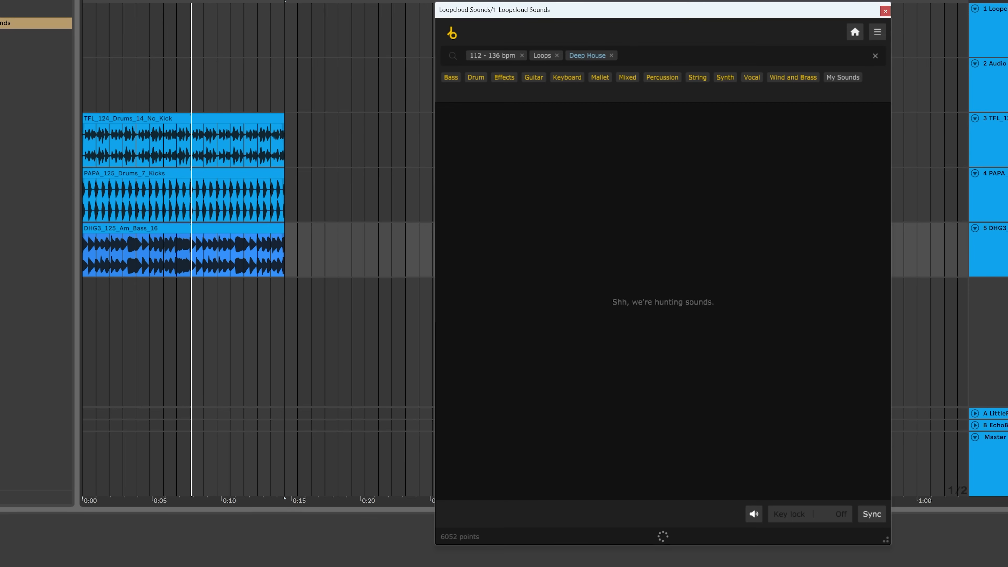
# Add a synth search filter to find synth loops
pyautogui.write('synth')
pyautogui.press('Return')
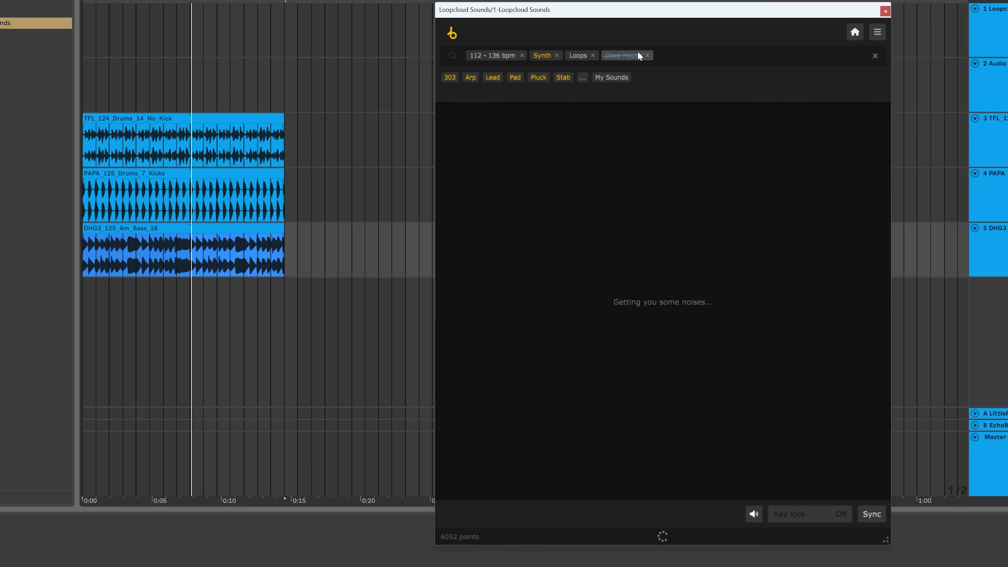
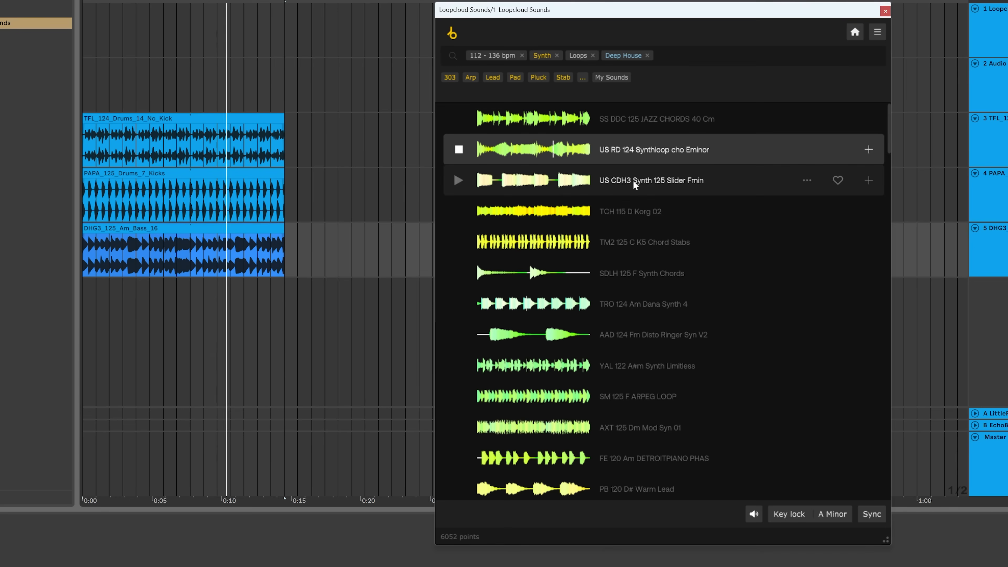
# Preview several synth loops in the results, ending with SDLH 125 F Synth Chords
pyautogui.click(623, 215)
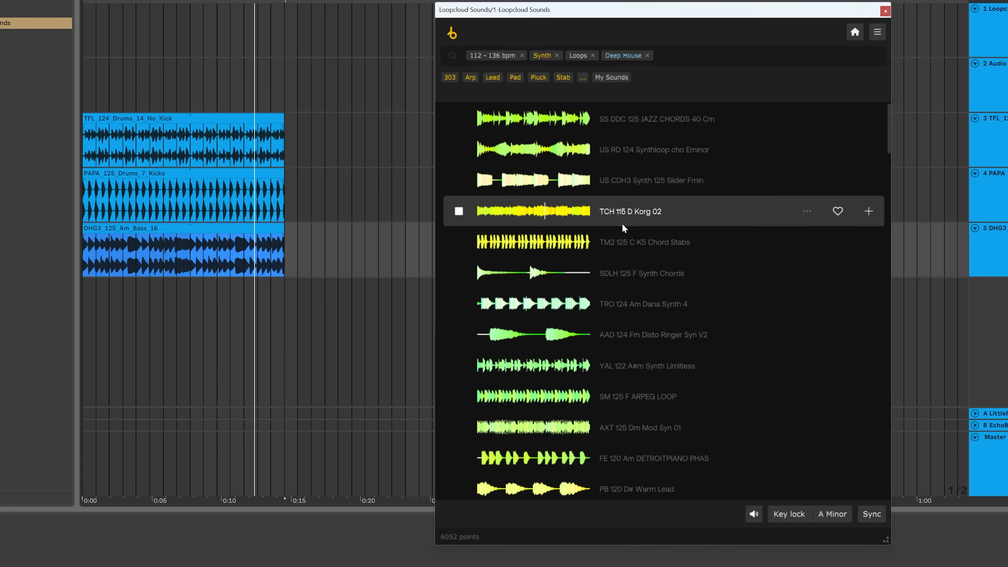
pyautogui.click(627, 248)
pyautogui.click(463, 273)
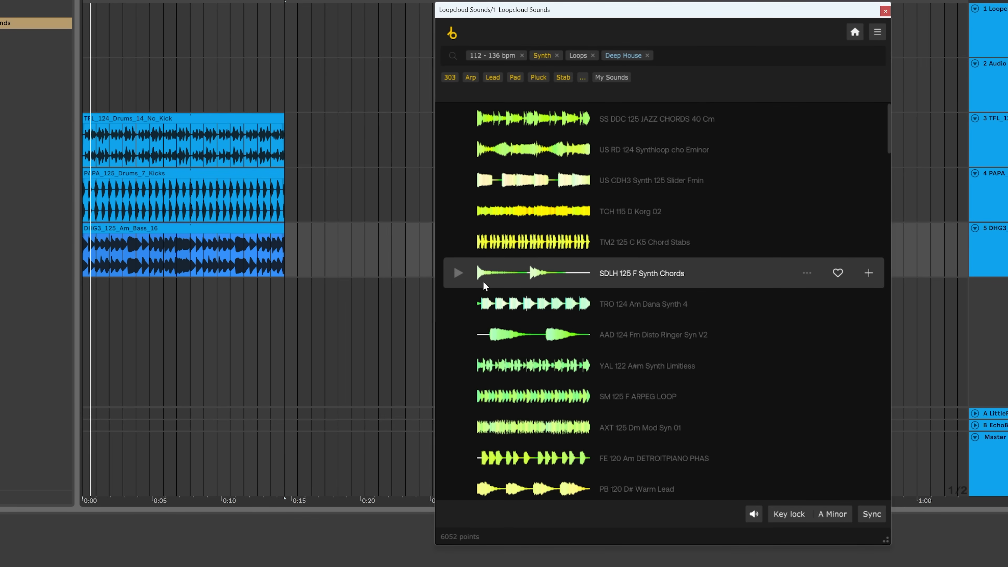
# Stop the preview and open the Loopcloud preferences to check the drag settings, then close them
pyautogui.click(458, 274)
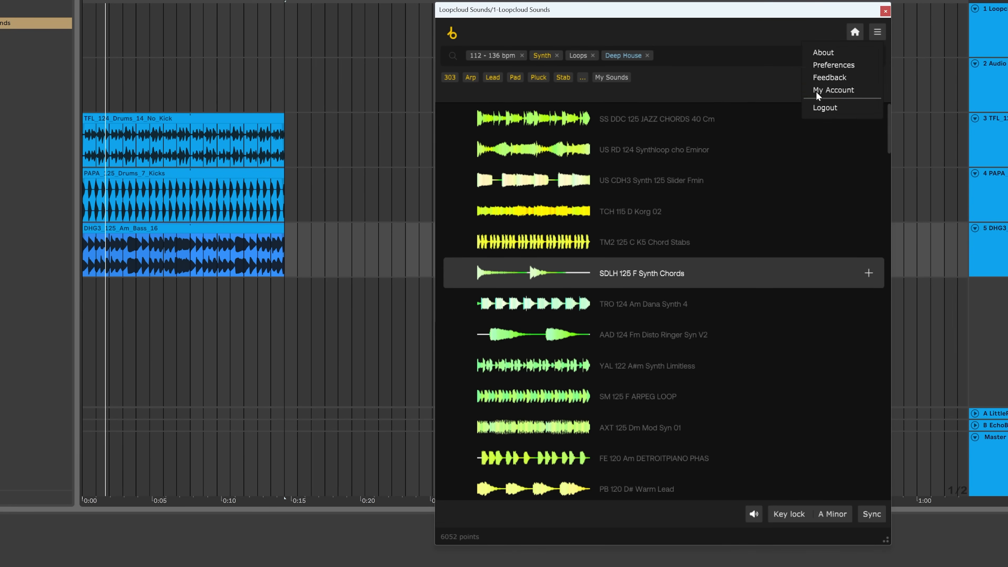
pyautogui.click(837, 65)
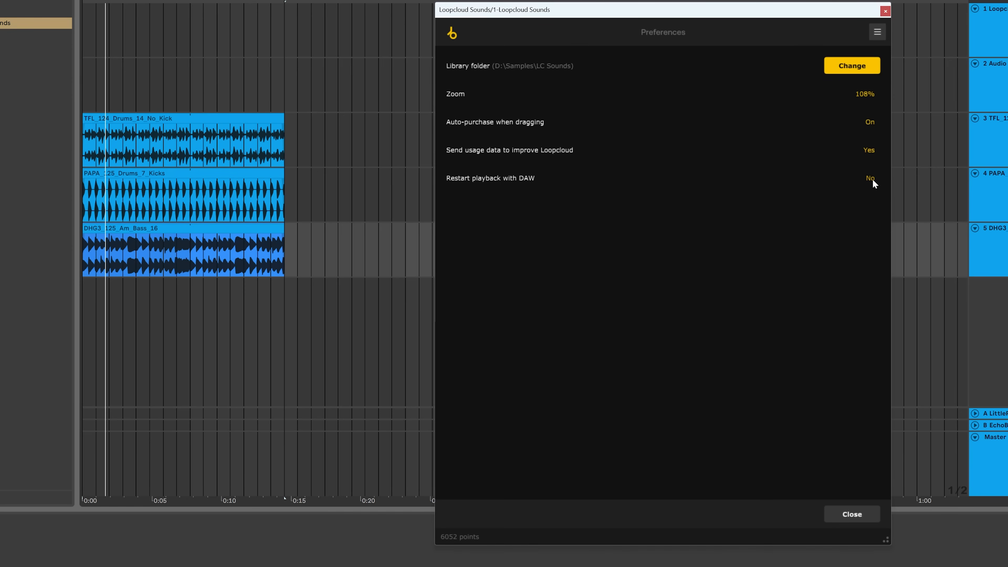
pyautogui.click(851, 515)
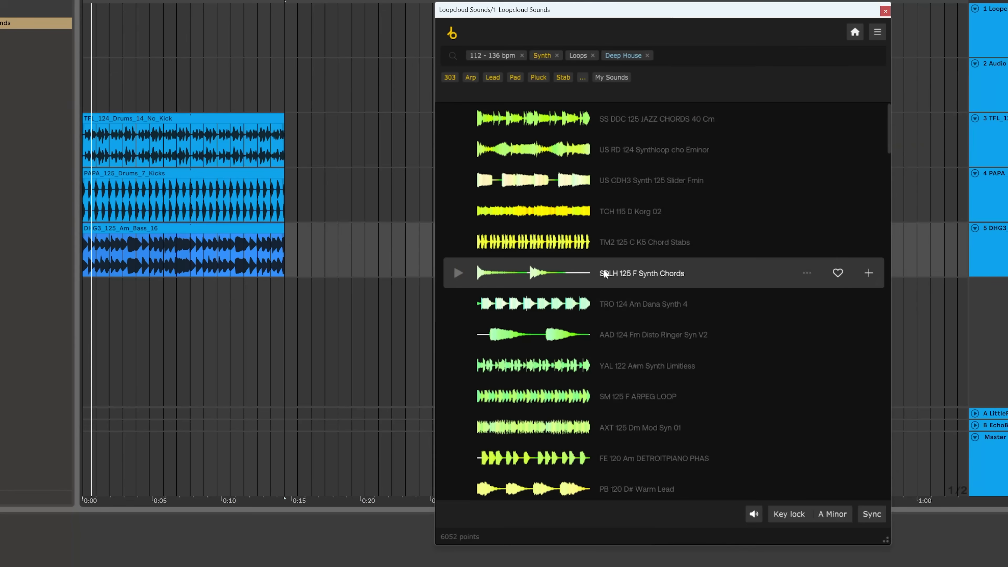
pyautogui.moveTo(539, 273); pyautogui.dragTo(119, 283)
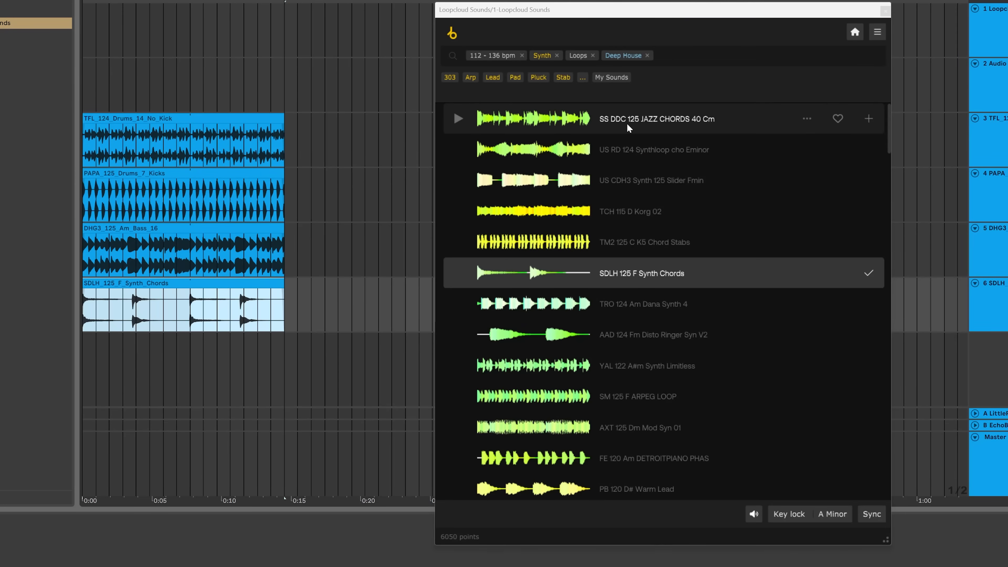
pyautogui.moveTo(628, 127); pyautogui.dragTo(224, 413)
pyautogui.moveTo(103, 353)
pyautogui.mouseDown()
pyautogui.moveTo(122, 351)
pyautogui.moveTo(85, 359)
pyautogui.mouseUp()
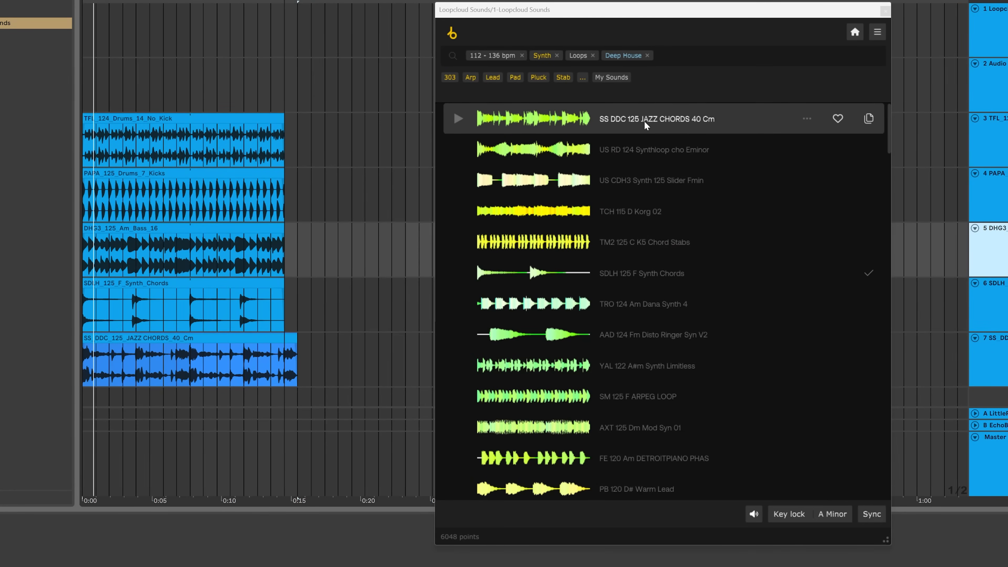
# Show sounds similar to SS DDC 125 JAZZ CHORDS 40 Cm and preview several of the similar chord loops
pyautogui.rightClick(616, 117)
pyautogui.click(648, 123)
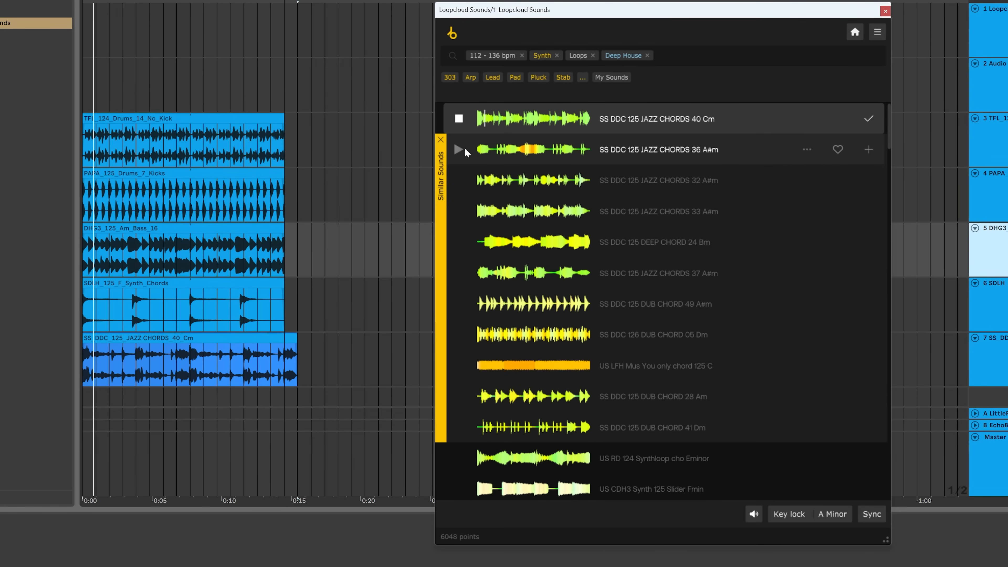
pyautogui.click(460, 148)
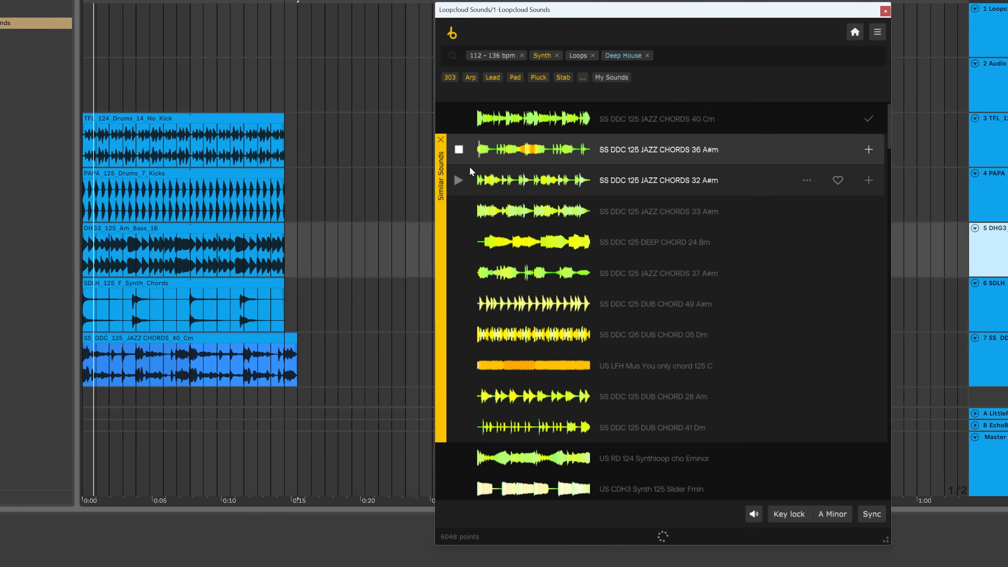
pyautogui.click(459, 181)
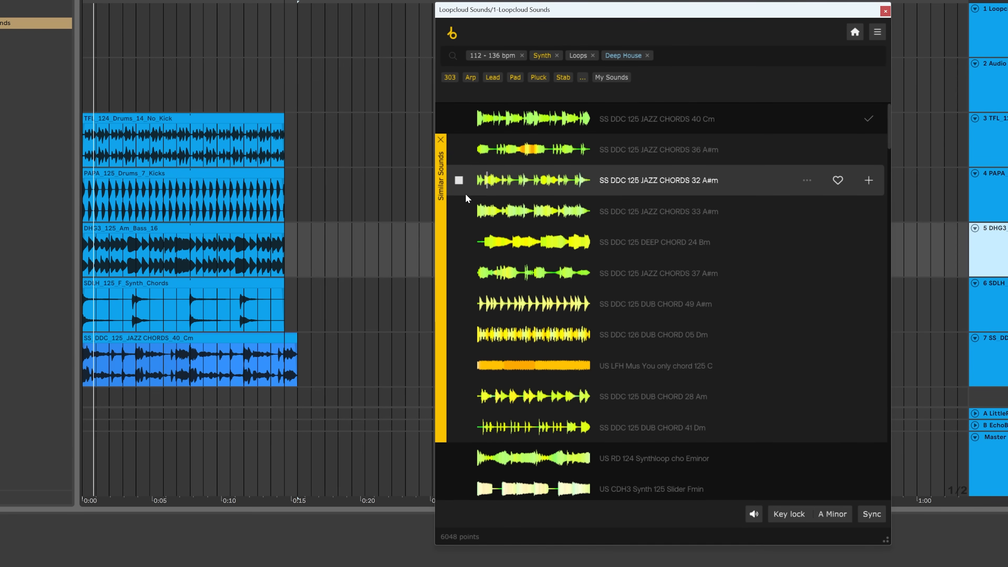
pyautogui.click(458, 211)
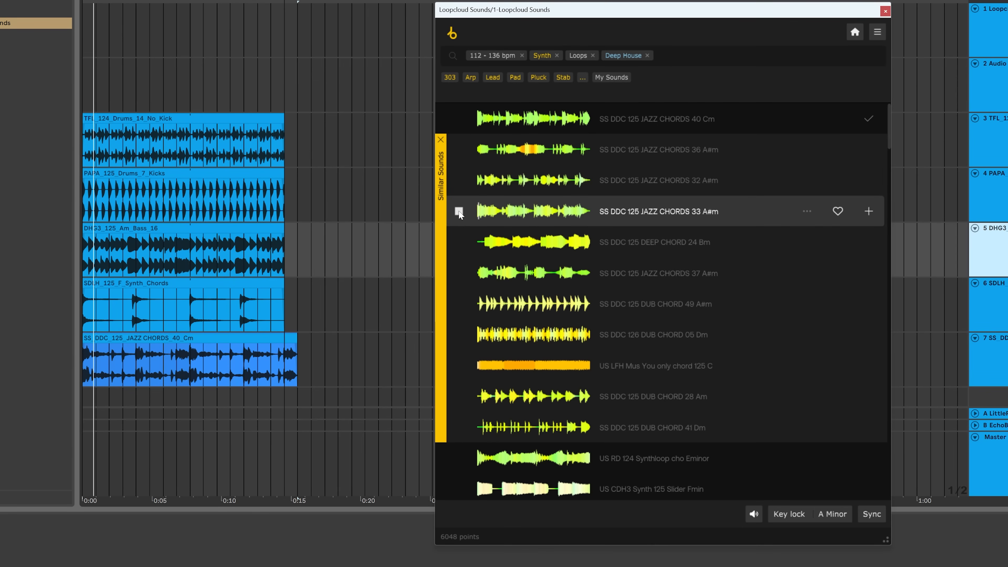
pyautogui.click(457, 242)
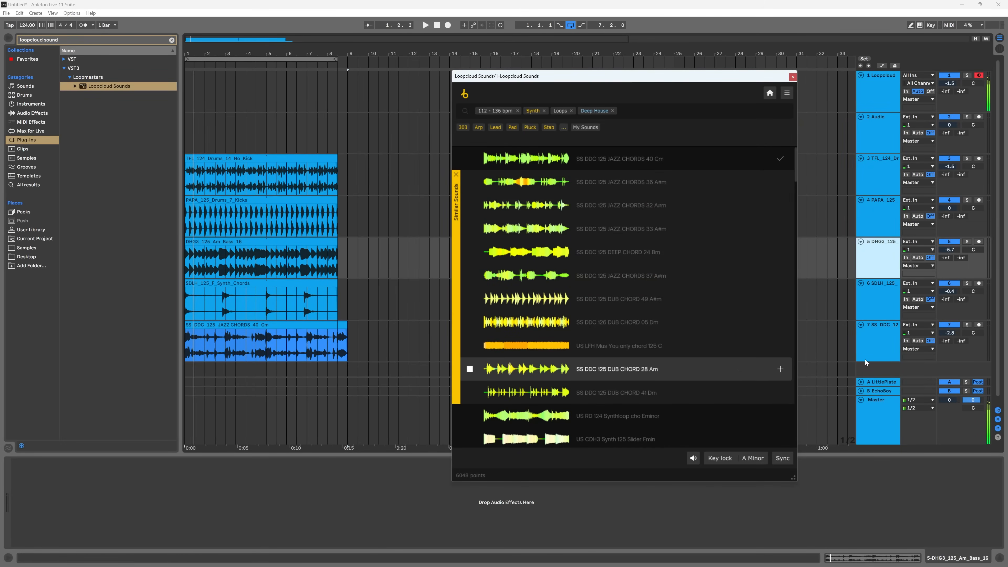
# Play the arrangement with the jazz chords track muted while previewing SS DDC 125 DUB CHORD 41 Dm alongside it
pyautogui.press('space')
pyautogui.click(948, 325)
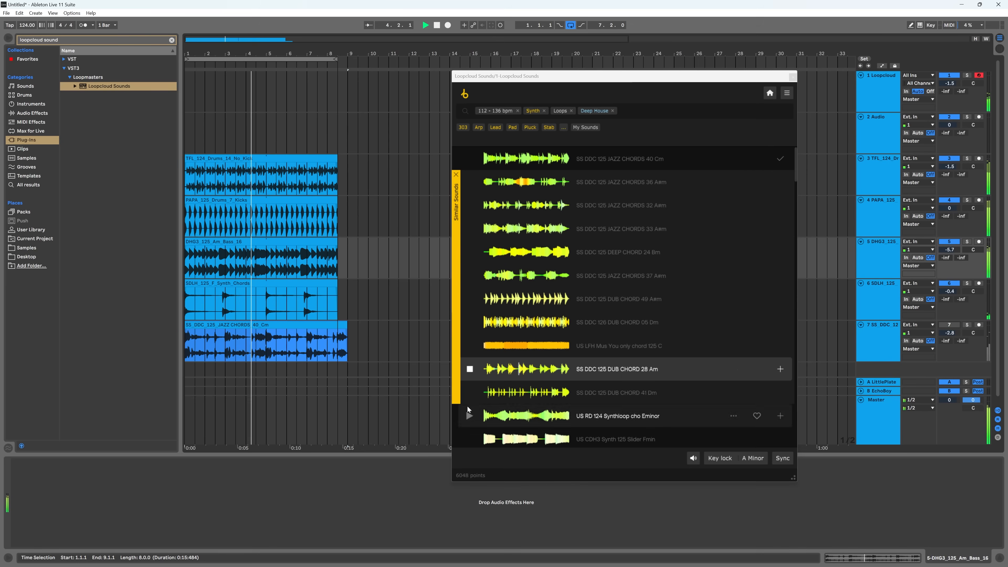
pyautogui.click(469, 393)
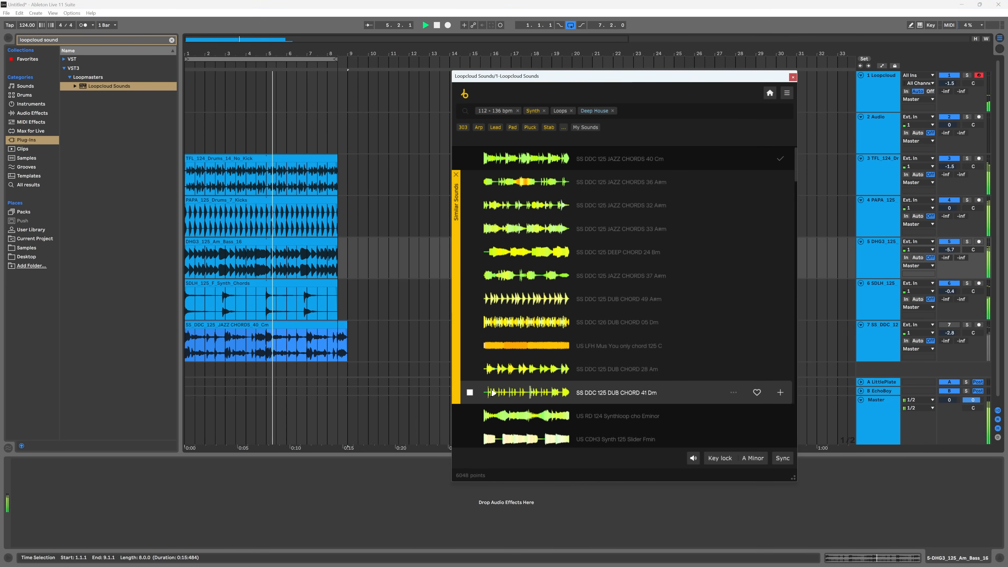